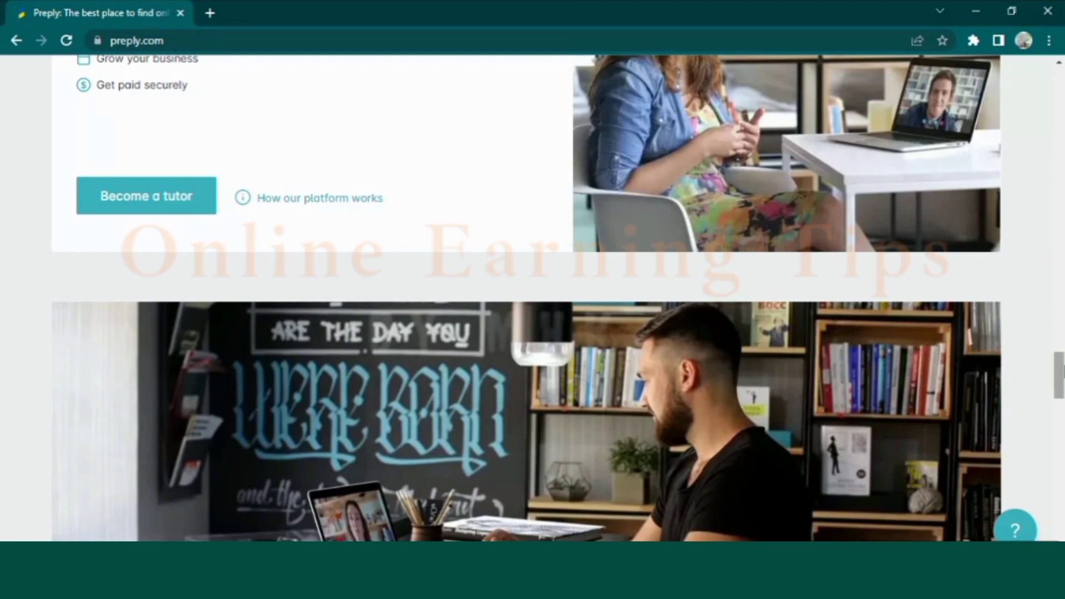
# Scroll to the footer and open 'Become an online tutor' under FOR TUTORS
pyautogui.moveTo(1060, 375); pyautogui.dragTo(1060, 393)
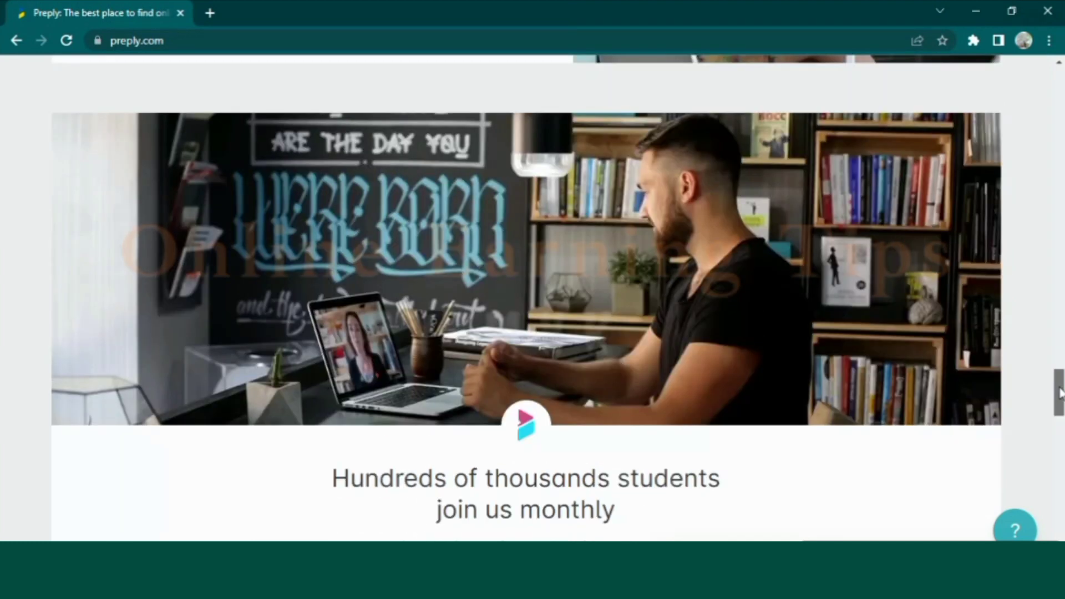
pyautogui.moveTo(1061, 392); pyautogui.dragTo(1061, 424)
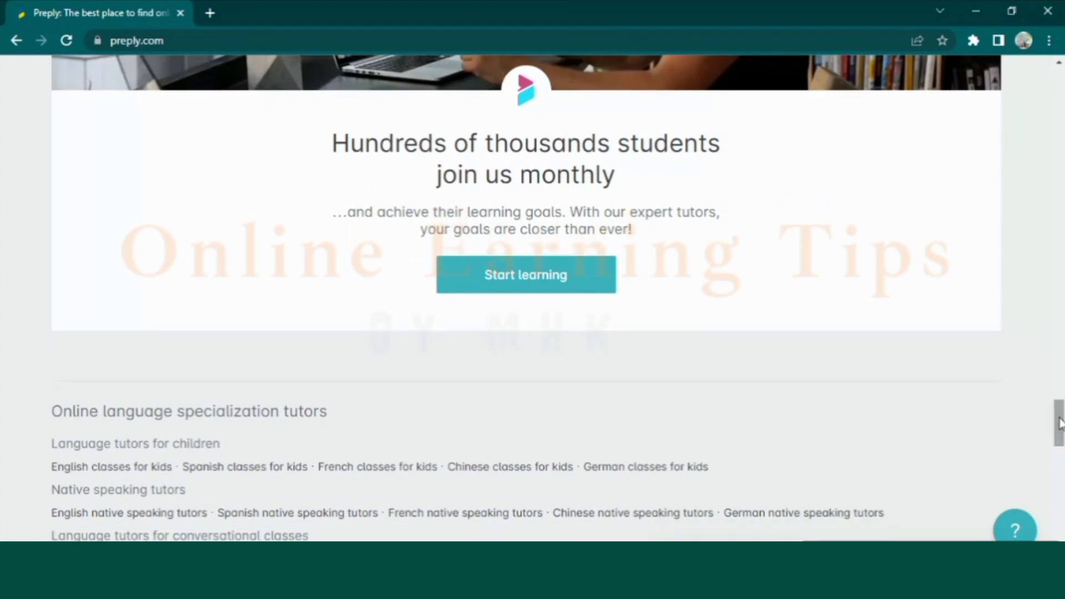
pyautogui.moveTo(1060, 423); pyautogui.dragTo(1060, 483)
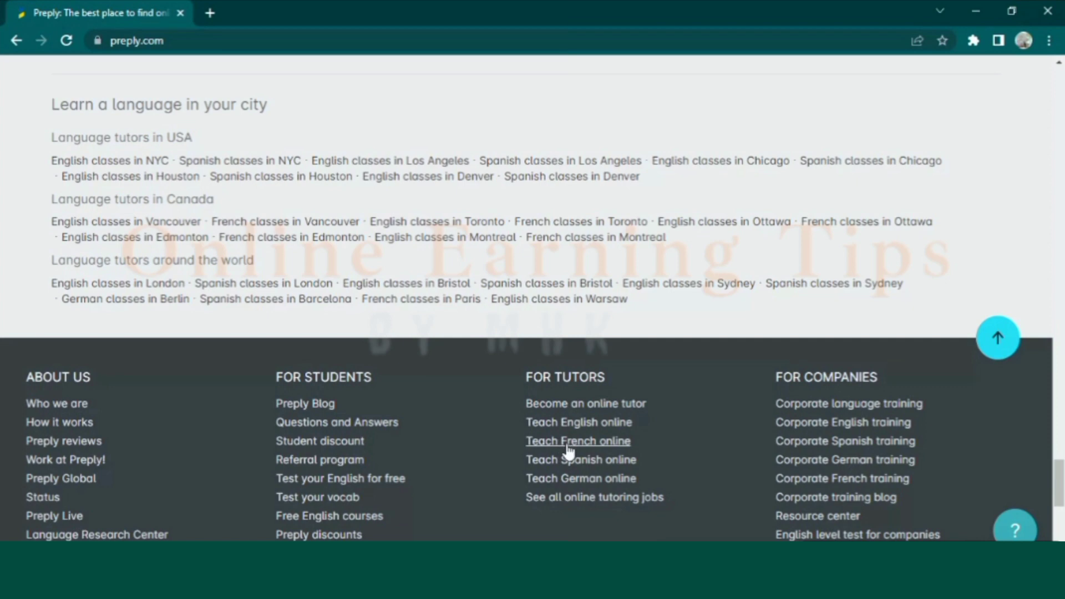
pyautogui.click(563, 408)
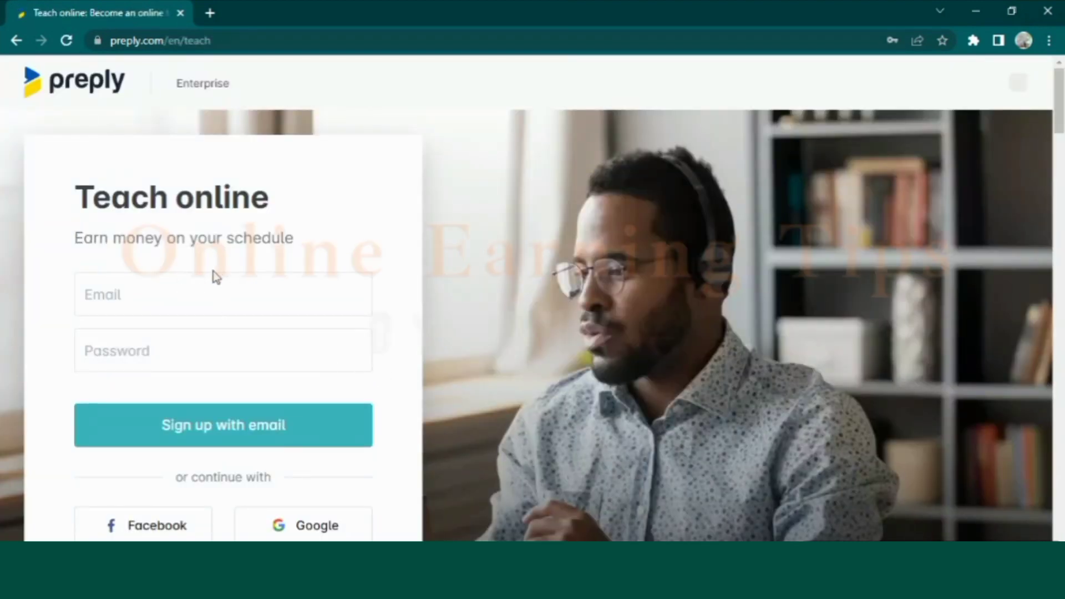
# Sign up with an email address and password, then dismiss Chrome's save-password bubble
pyautogui.click(185, 288)
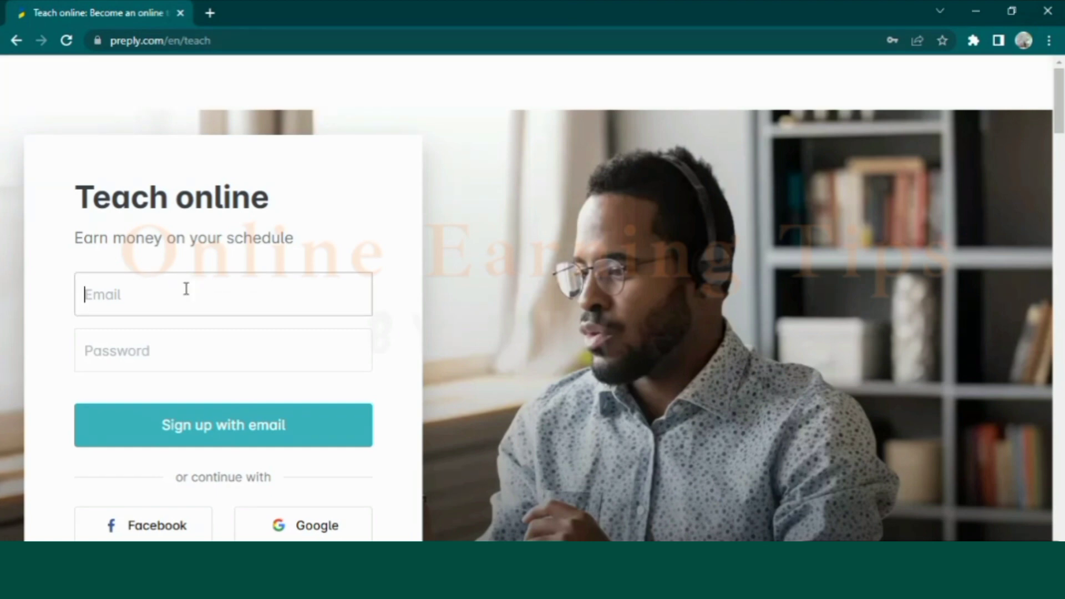
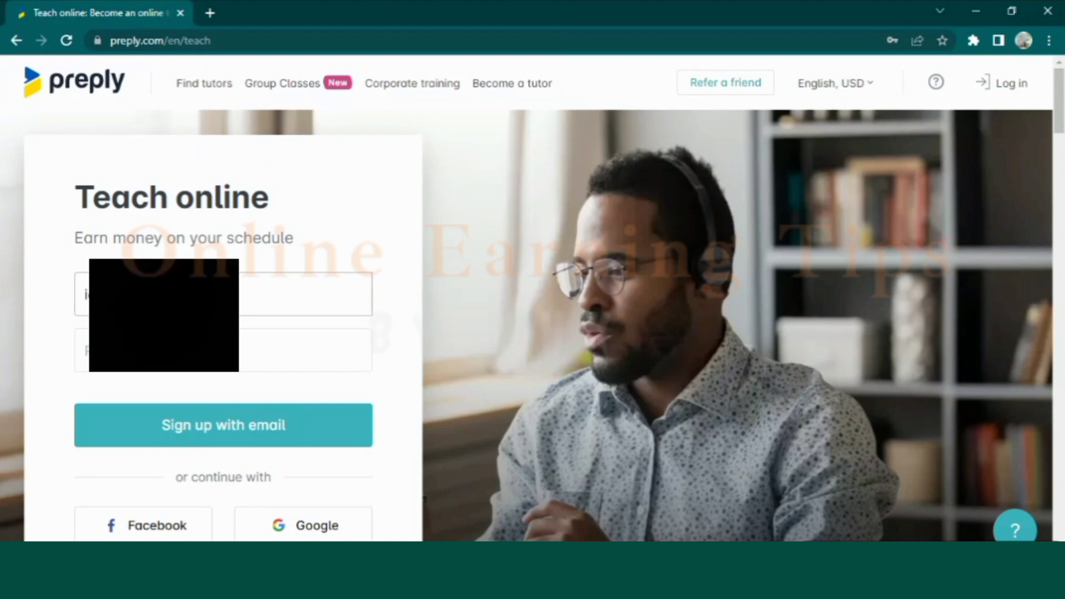
pyautogui.click(84, 350)
pyautogui.write('•')
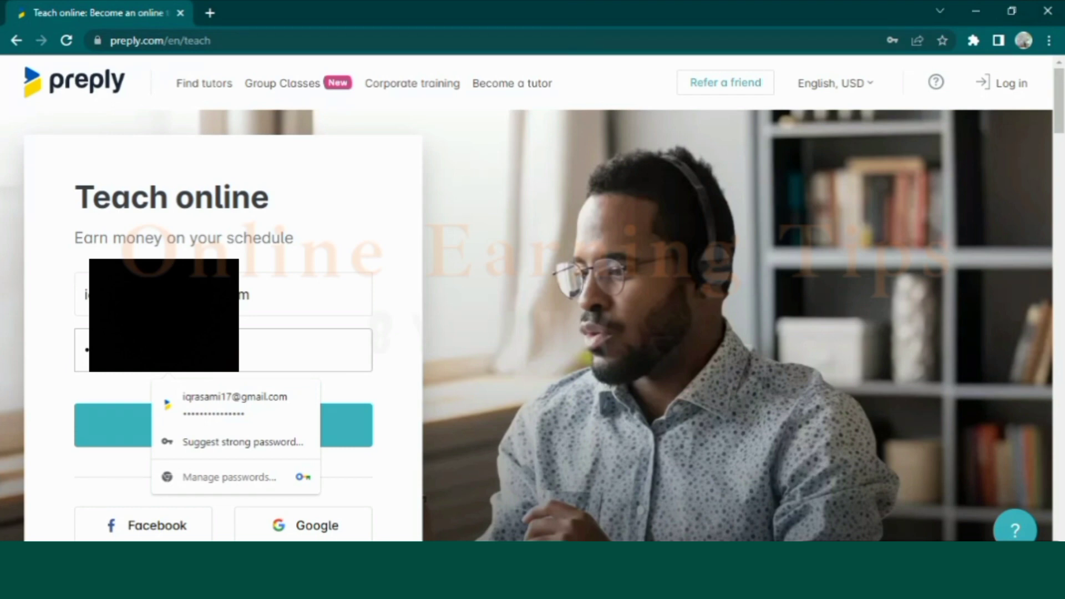
pyautogui.click(349, 428)
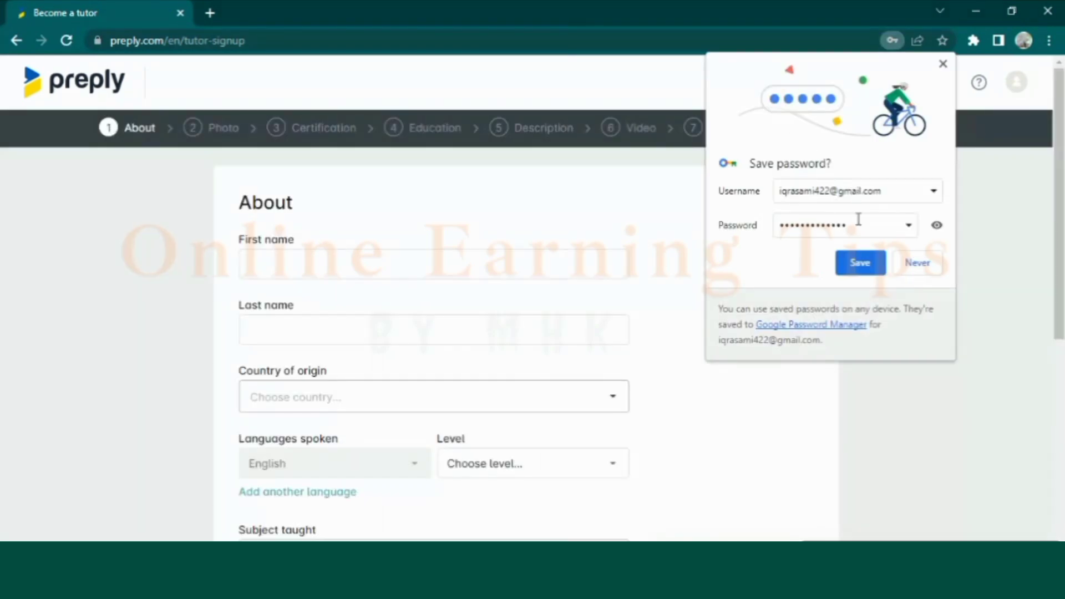
pyautogui.click(856, 260)
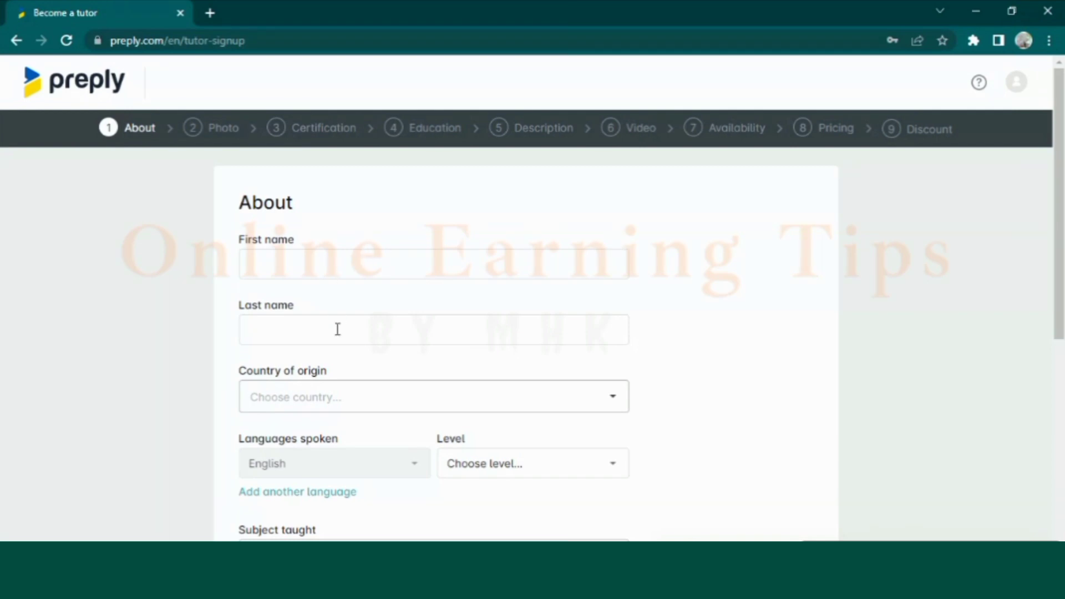
# Enter the tutor's first name and last name
pyautogui.click(331, 267)
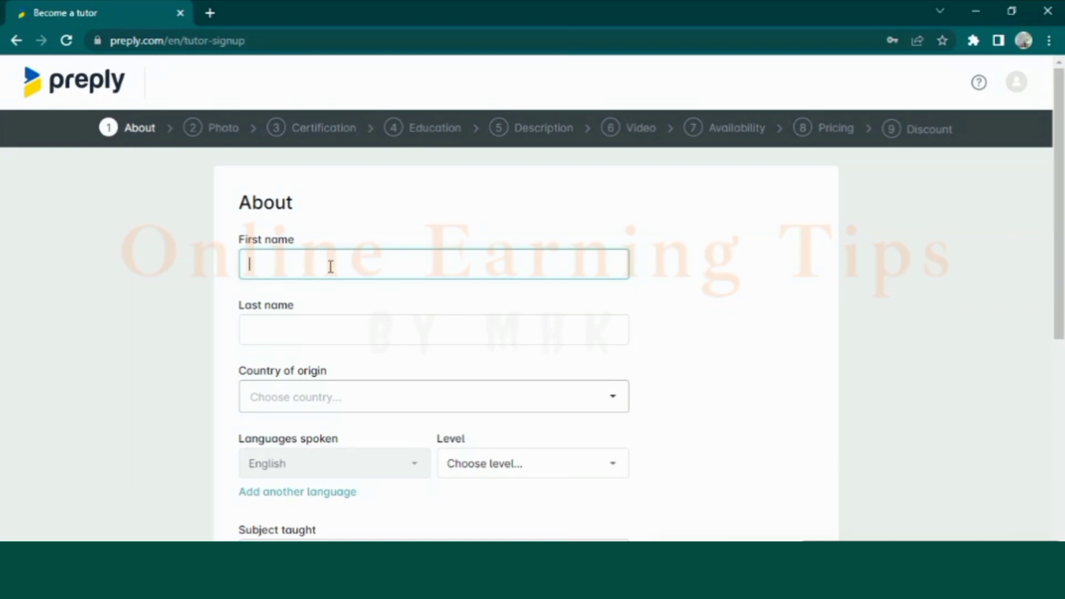
pyautogui.click(313, 332)
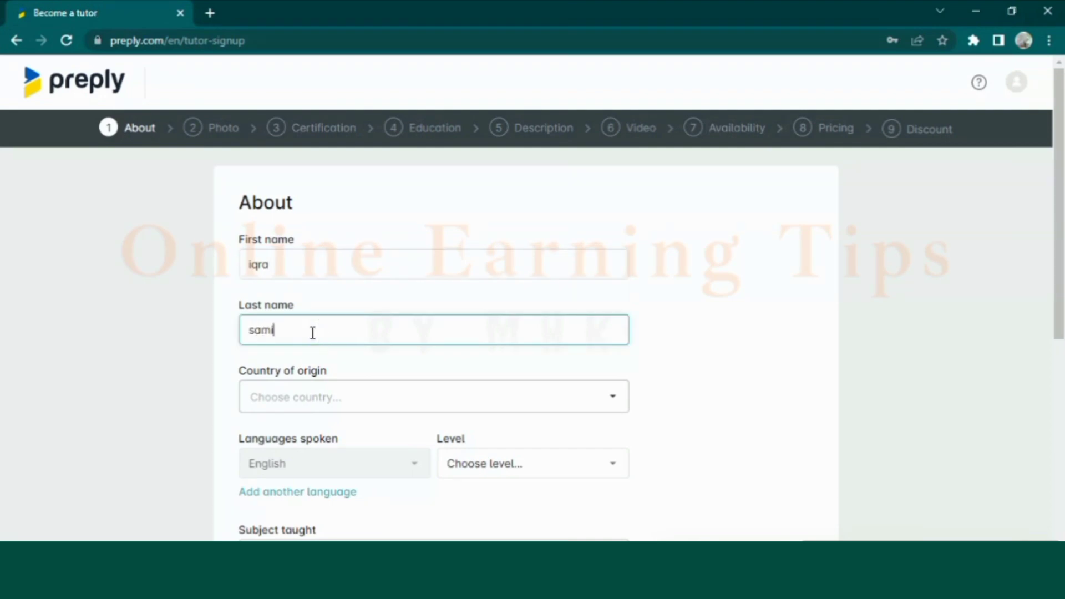
# Choose Pakistan as country of origin and set the English level to A2
pyautogui.click(287, 395)
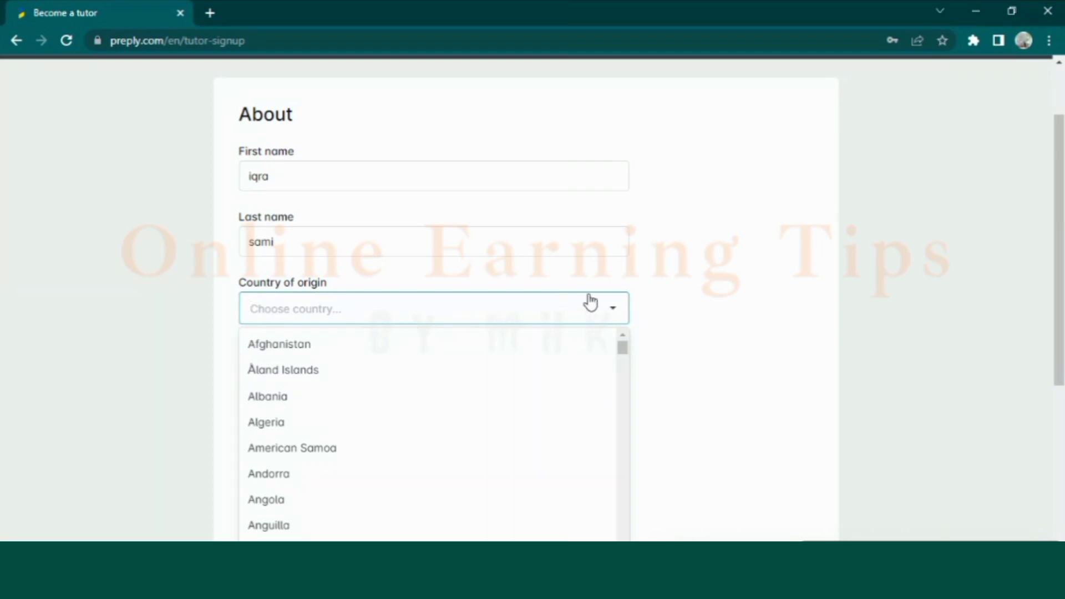
pyautogui.click(419, 321)
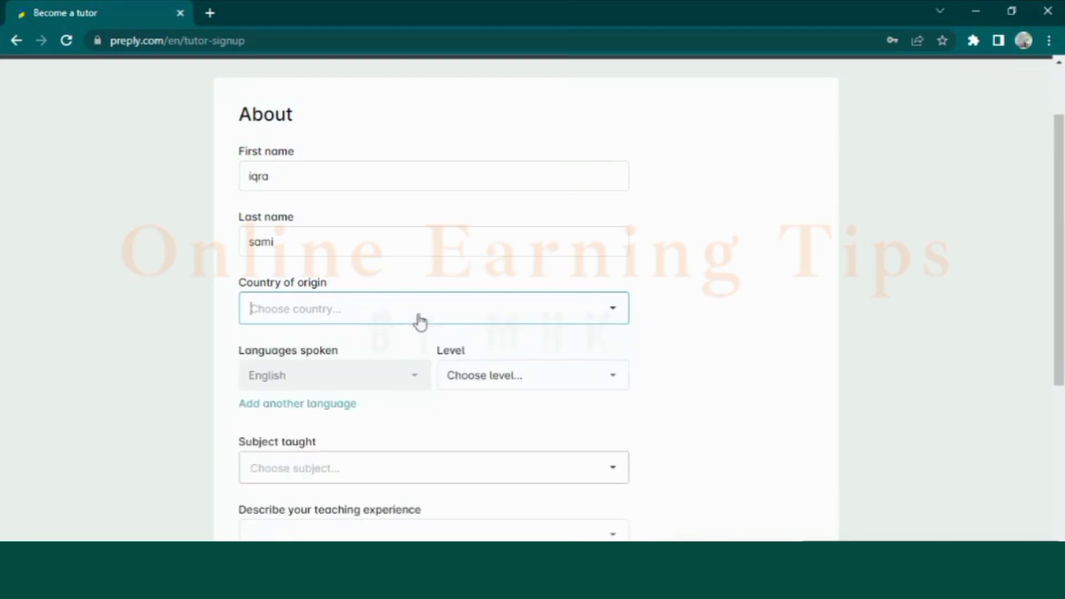
pyautogui.write('Pakista')
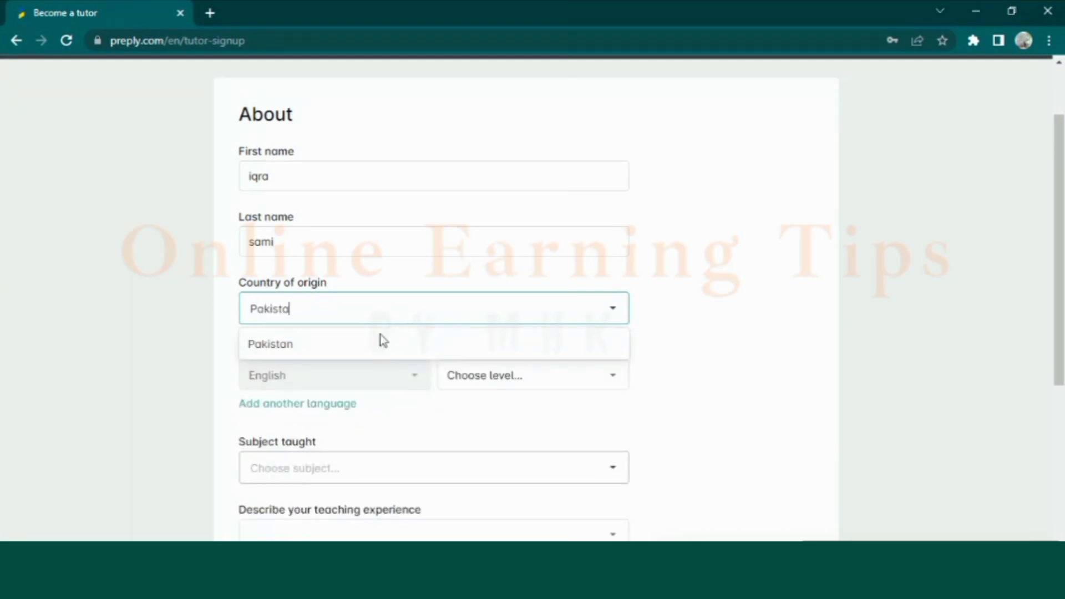
pyautogui.click(371, 347)
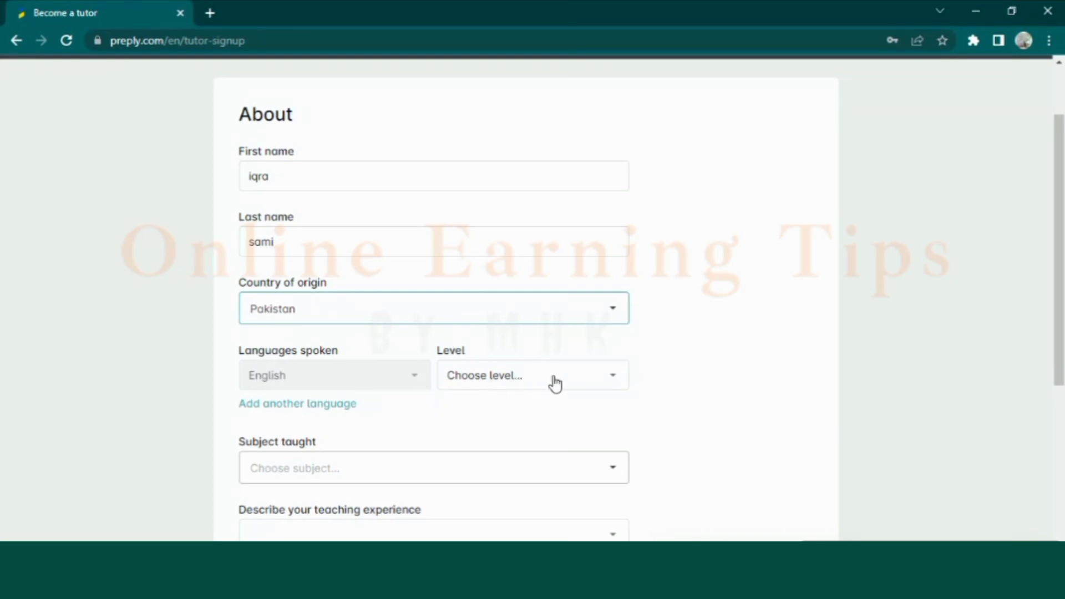
pyautogui.click(615, 377)
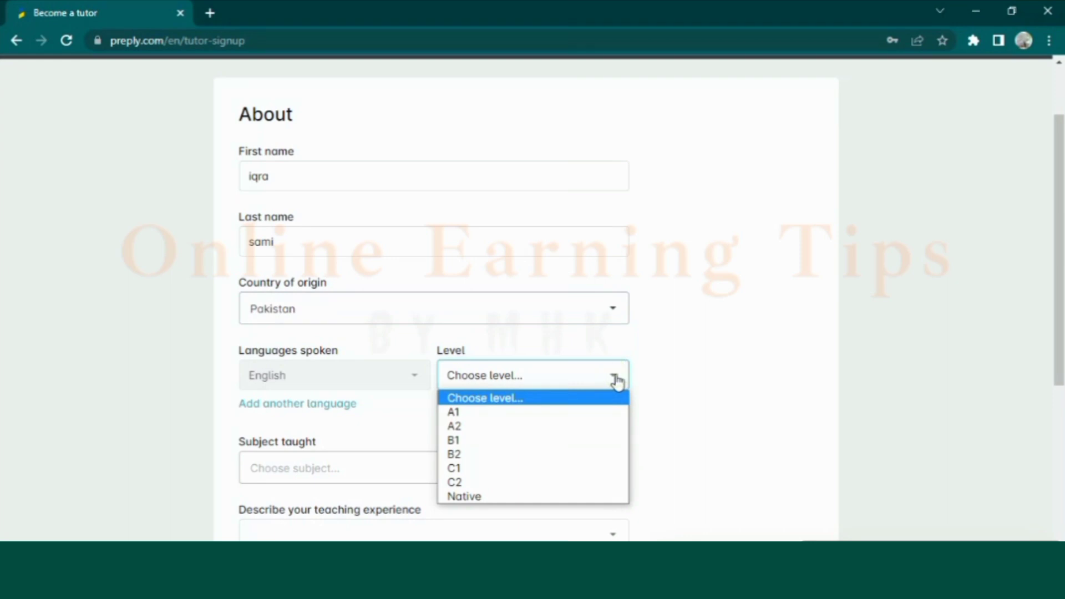
pyautogui.click(480, 428)
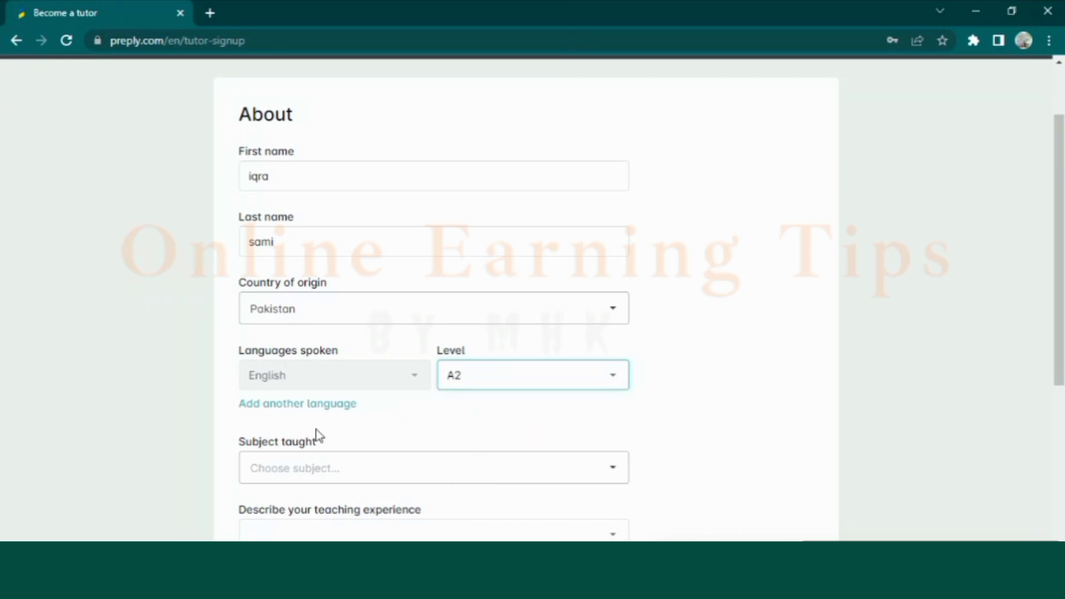
# Add Urdu at level A1 as a second spoken language, then open the Subject taught list
pyautogui.click(279, 404)
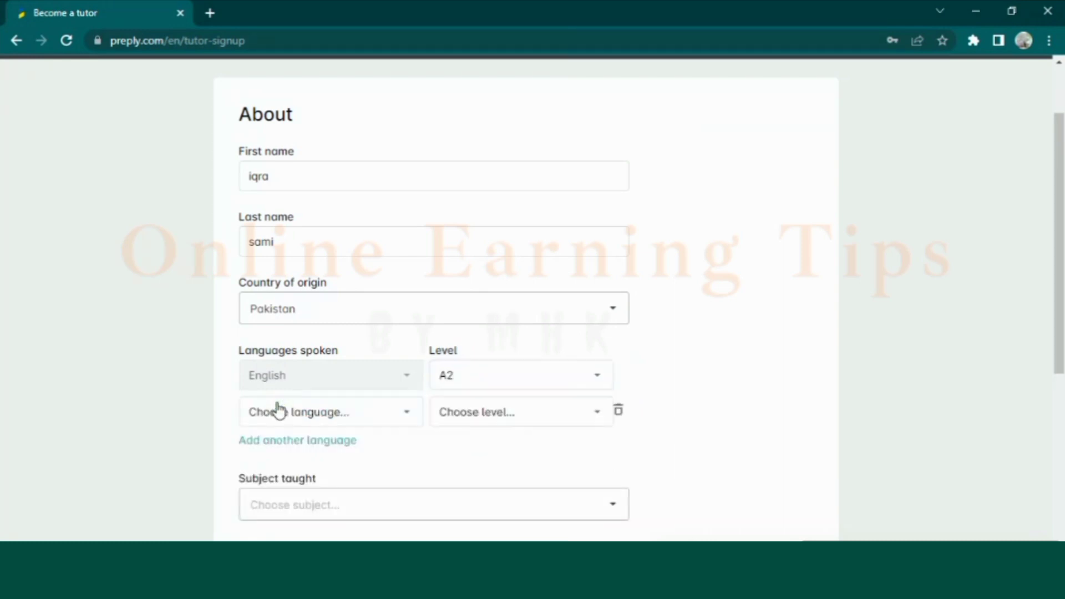
pyautogui.click(333, 420)
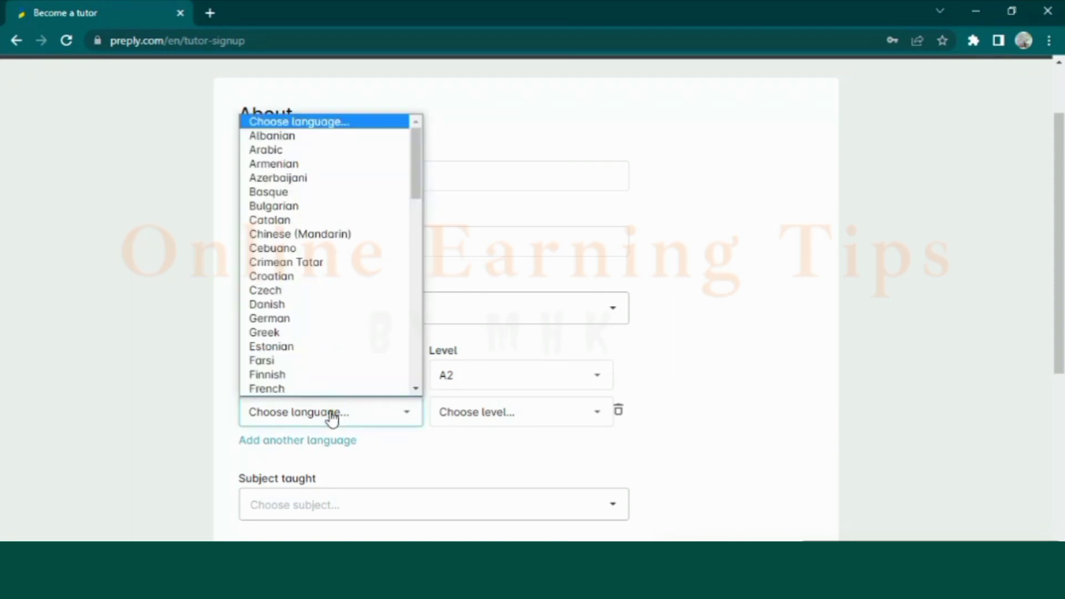
pyautogui.click(333, 420)
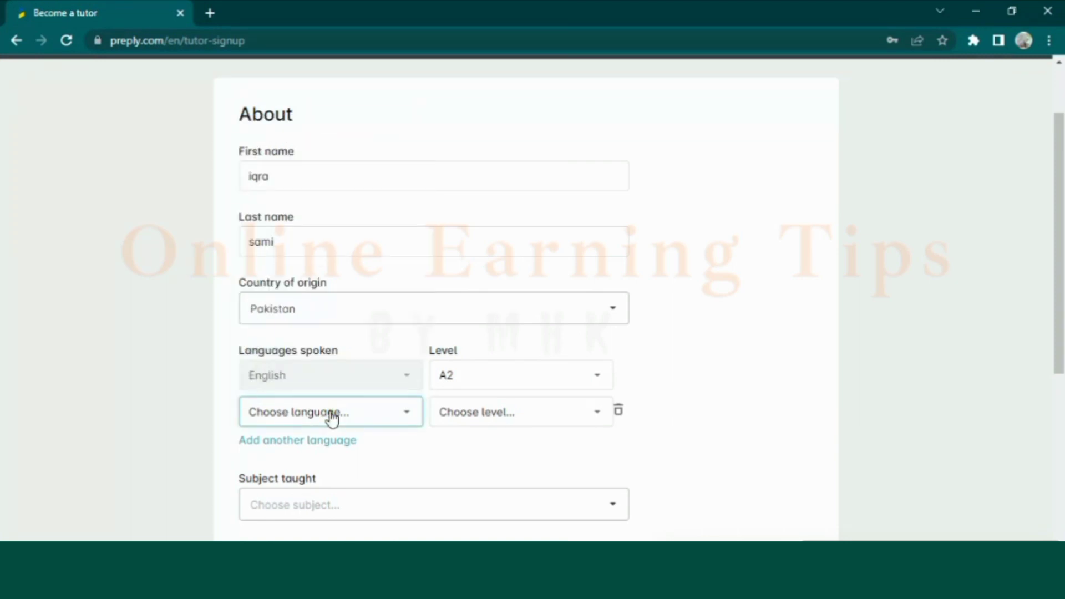
pyautogui.press('u')
pyautogui.click(313, 426)
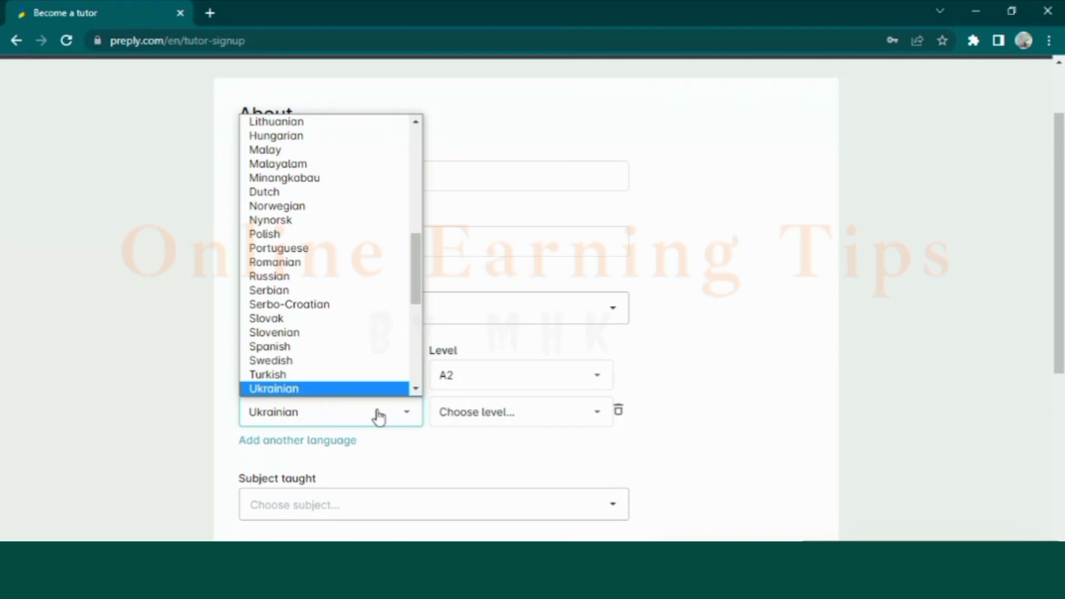
pyautogui.click(411, 426)
pyautogui.click(338, 416)
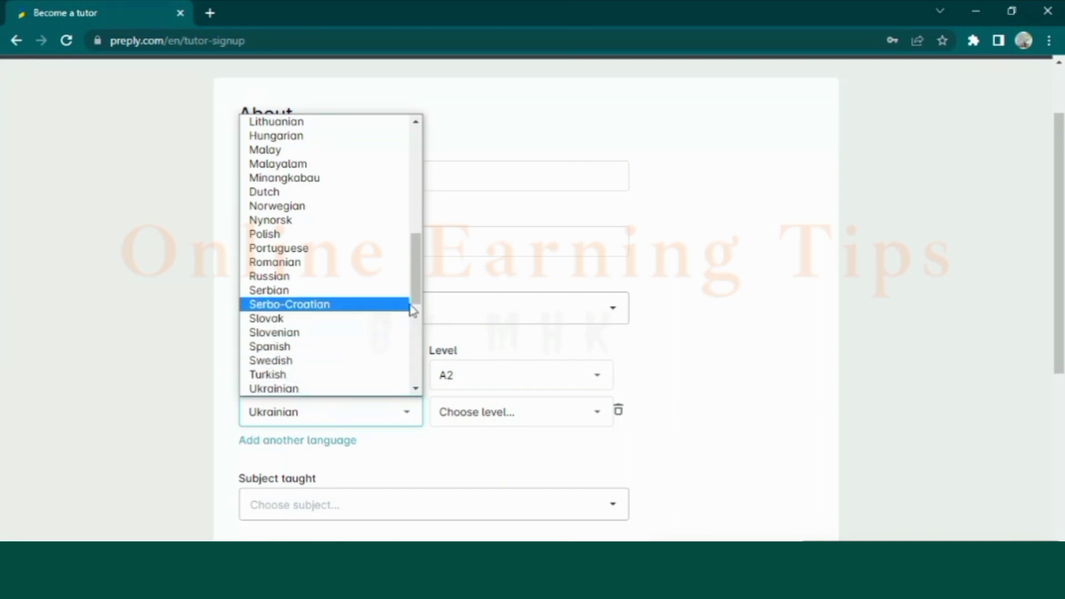
pyautogui.moveTo(414, 303); pyautogui.dragTo(418, 328)
pyautogui.click(275, 308)
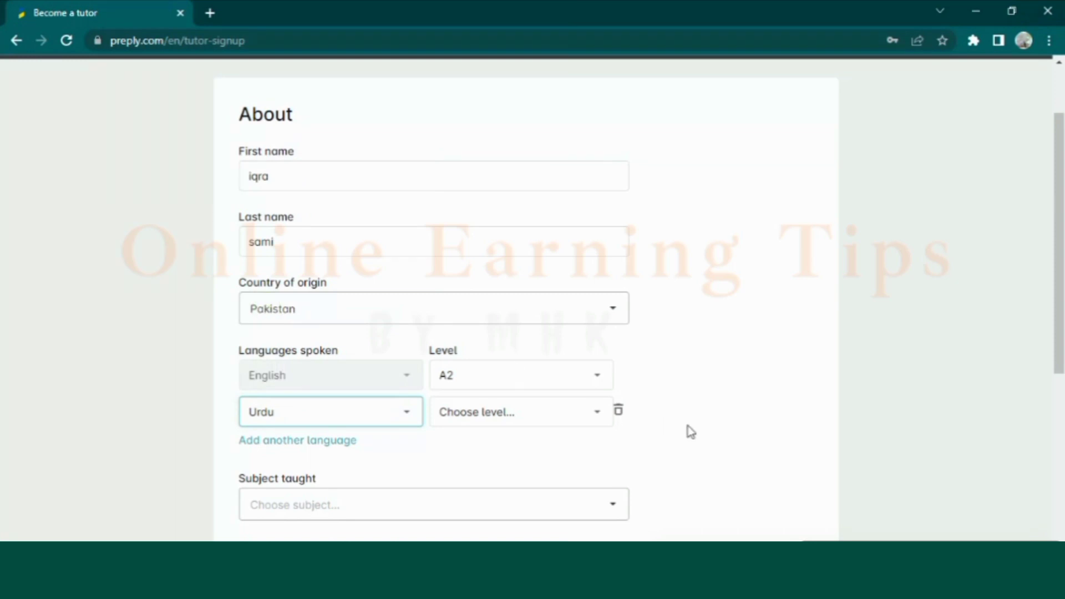
pyautogui.click(594, 419)
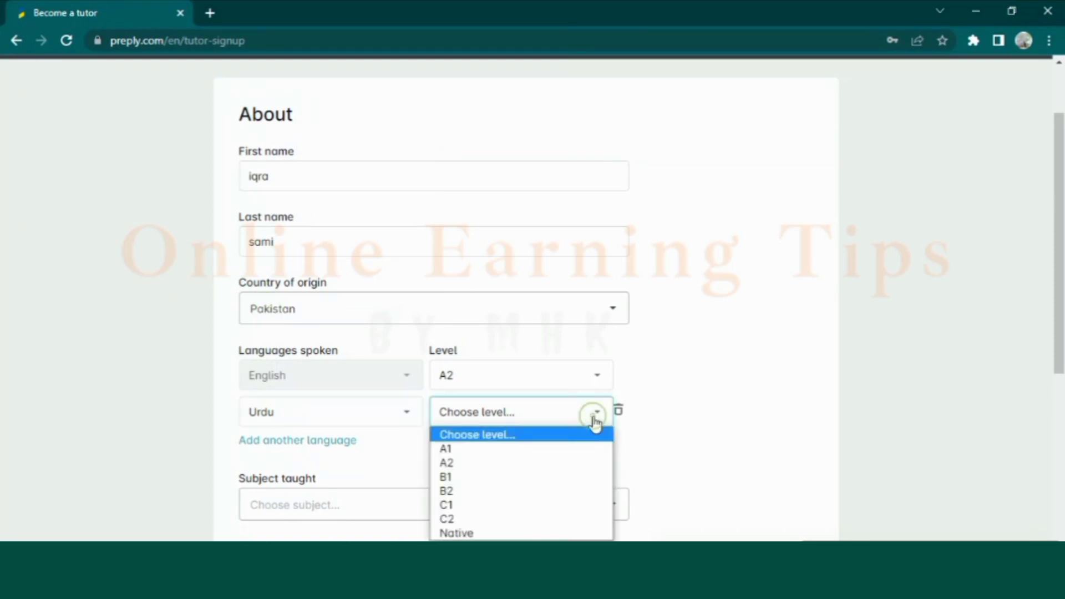
pyautogui.click(506, 448)
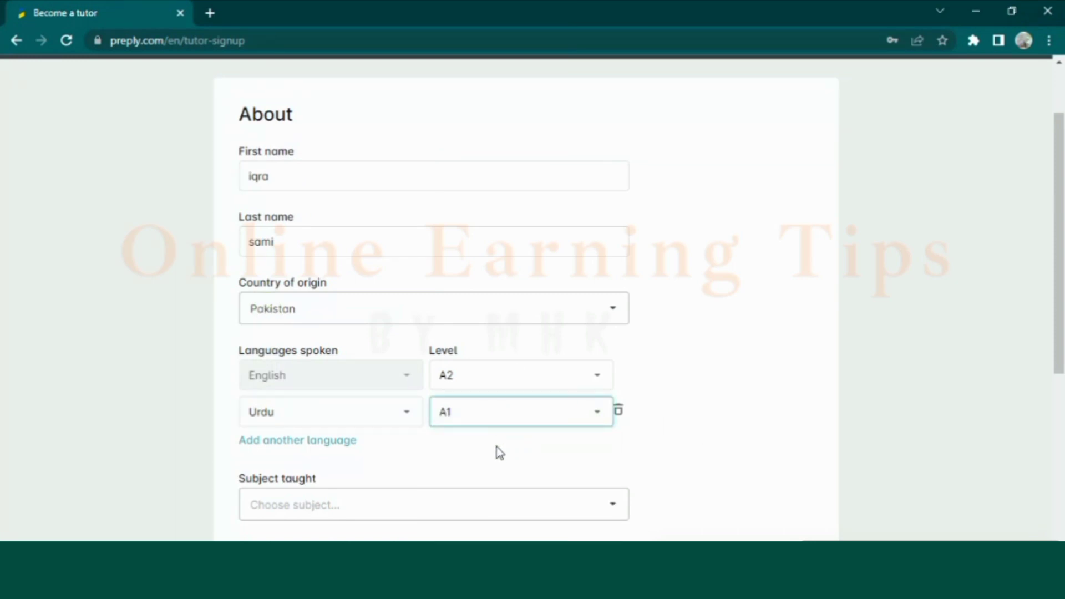
pyautogui.click(608, 506)
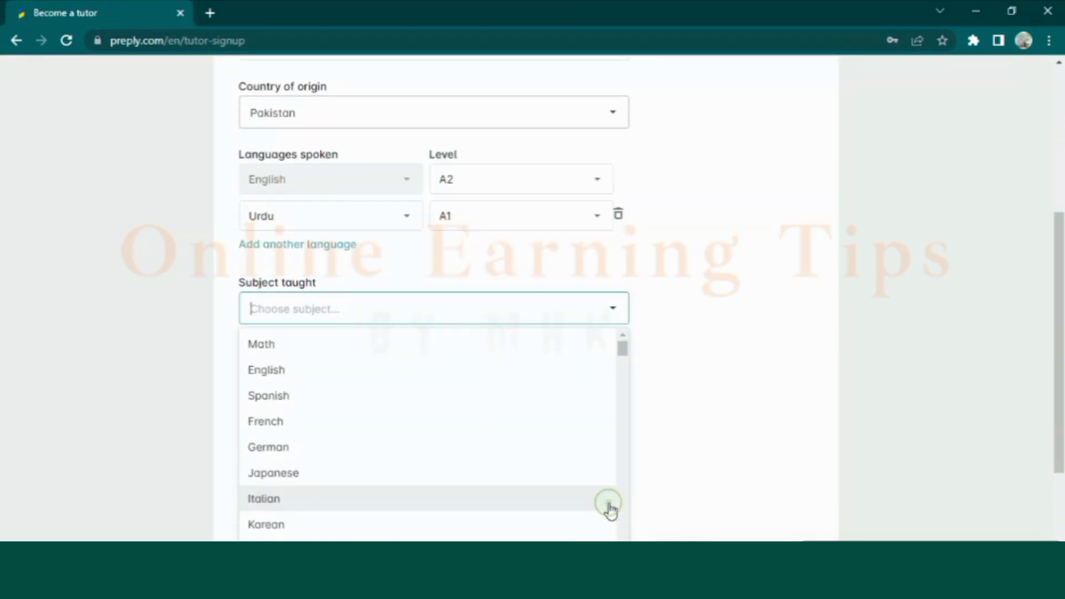
# Choose Computer science as subject, formal teaching experience, and 'I have another teaching job'
pyautogui.click(439, 310)
pyautogui.write('C')
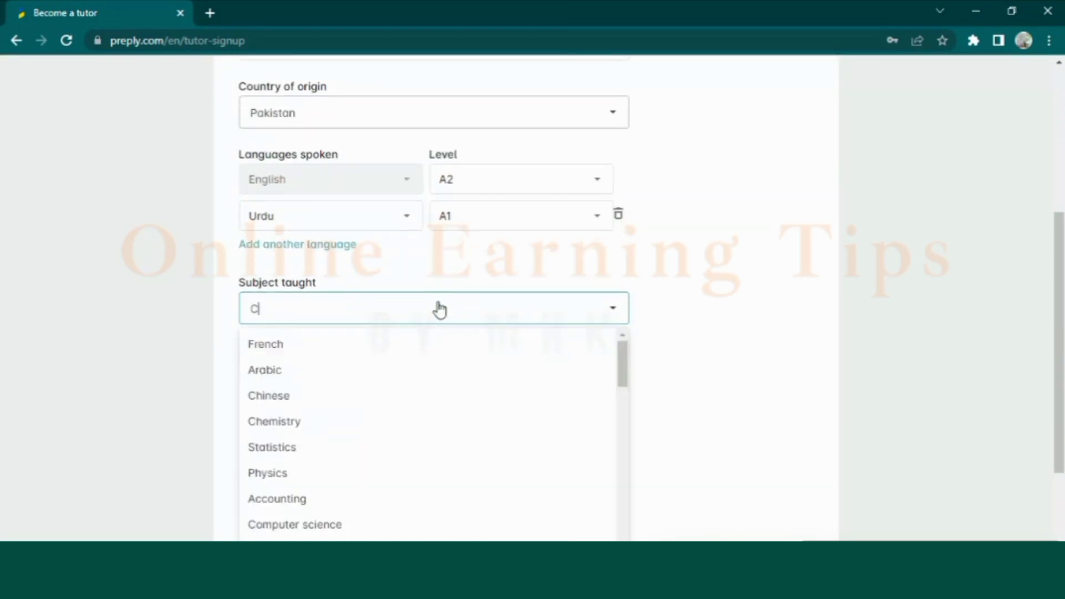
pyautogui.write('omputer')
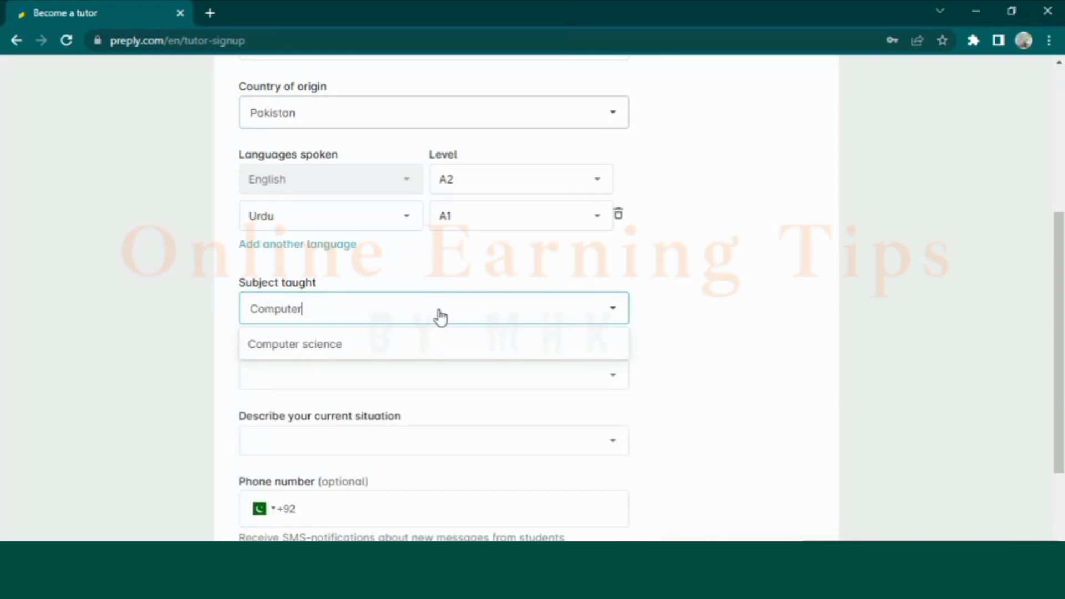
pyautogui.click(409, 348)
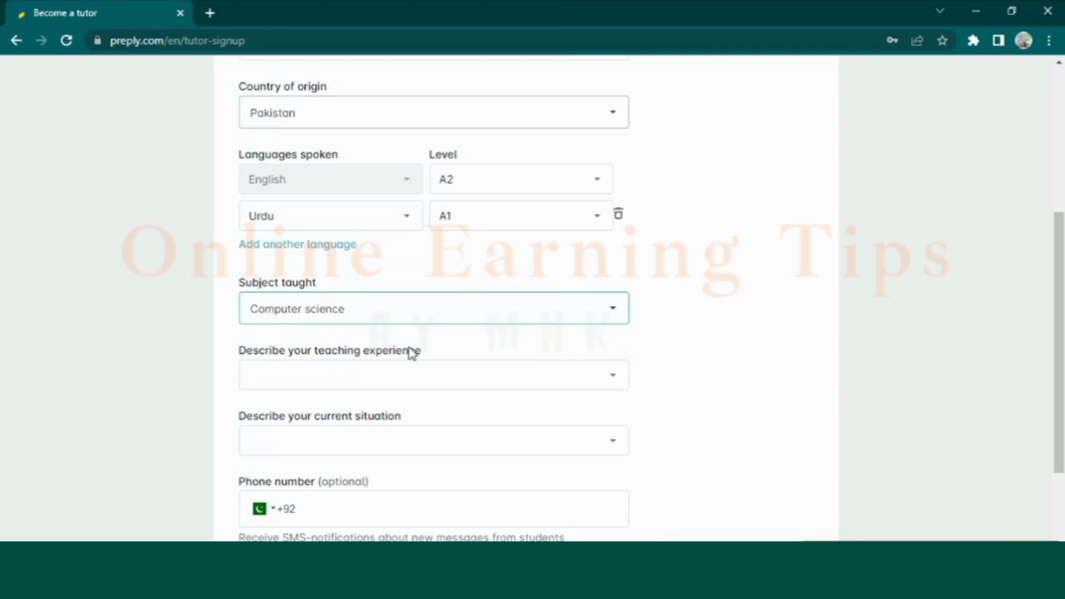
pyautogui.click(425, 383)
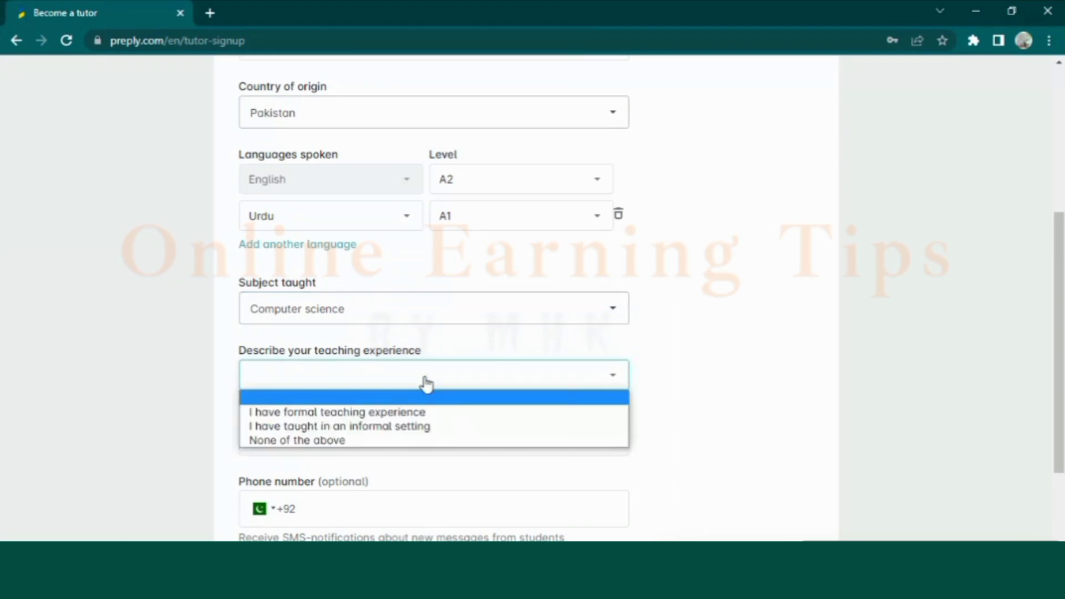
pyautogui.click(379, 413)
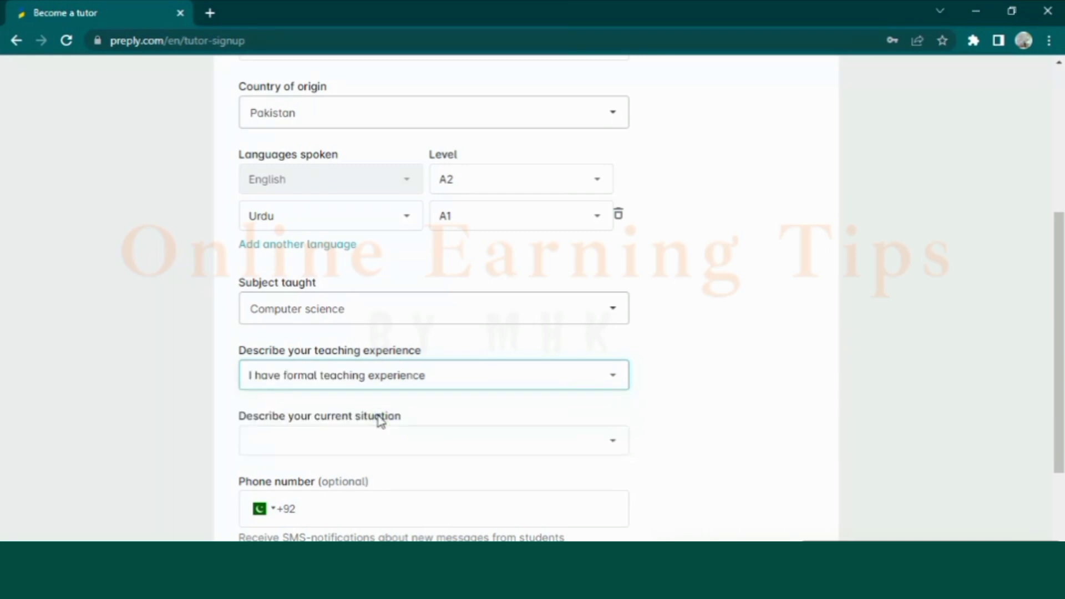
pyautogui.click(370, 438)
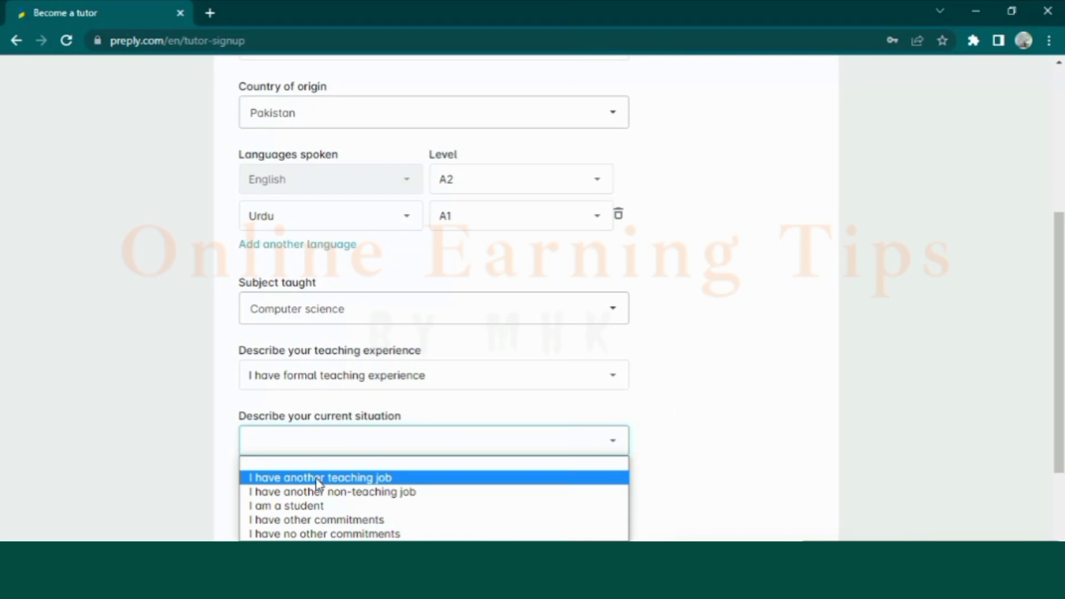
pyautogui.click(320, 480)
# Enter the tutor's phone number
pyautogui.click(323, 512)
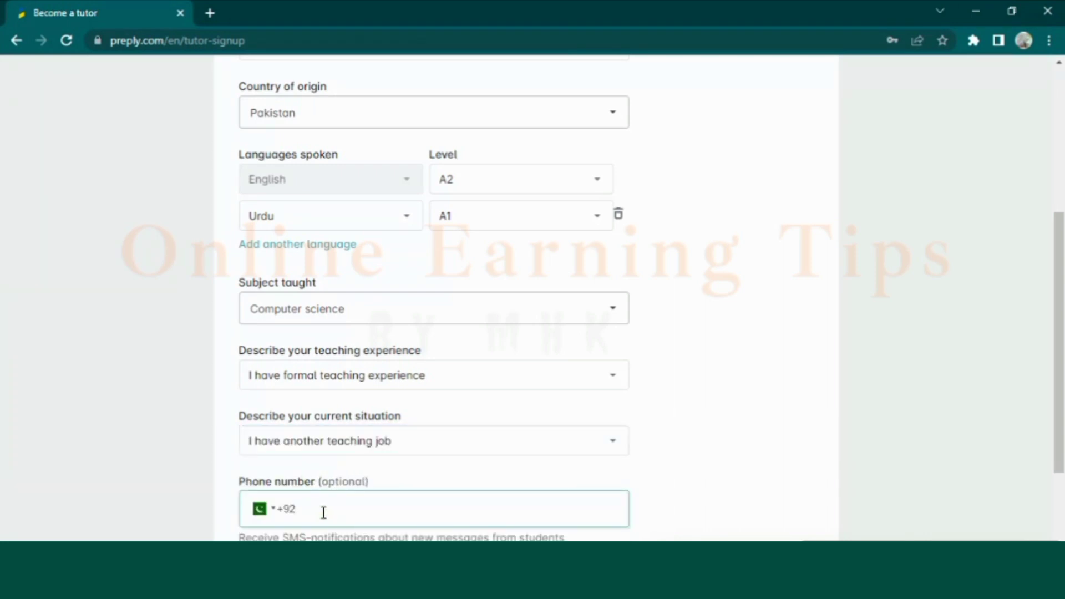
pyautogui.write('0')
pyautogui.press('BackSpace')
pyautogui.write('0000')
pyautogui.press('BackSpace')
pyautogui.write('276547')
pyautogui.click(697, 426)
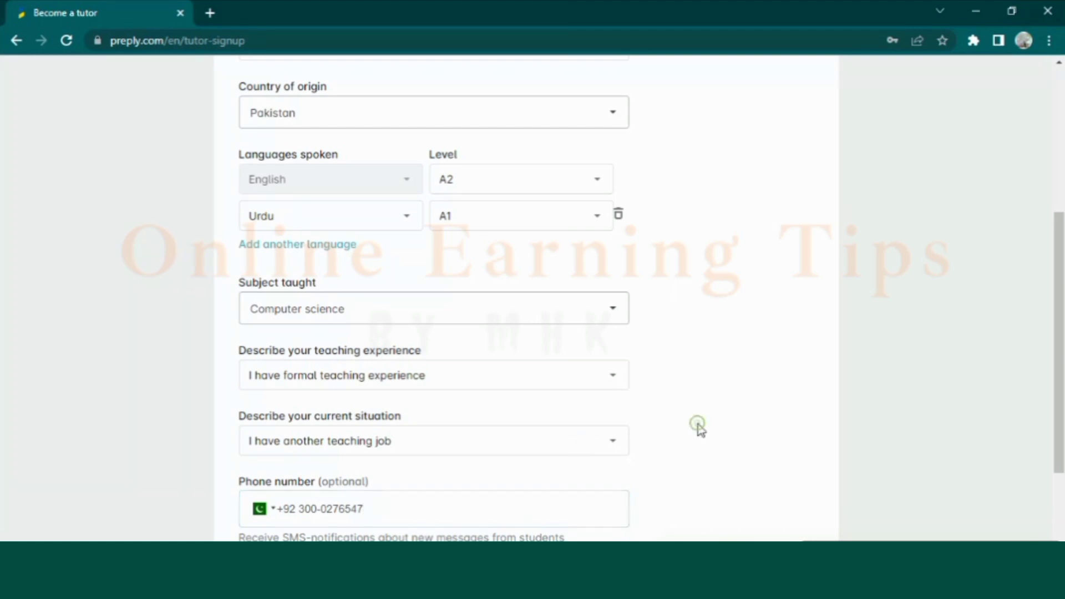
pyautogui.scroll(-1, 697, 430)
# Confirm being over 18, raise English level to Native, and submit the About step
pyautogui.scroll(-2, 700, 430)
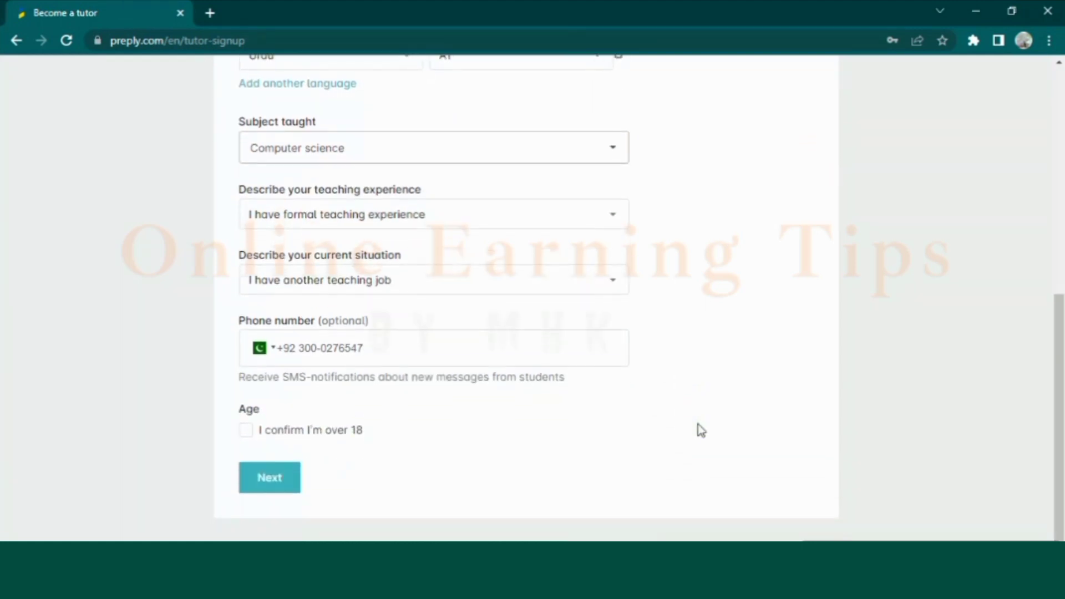
pyautogui.click(244, 432)
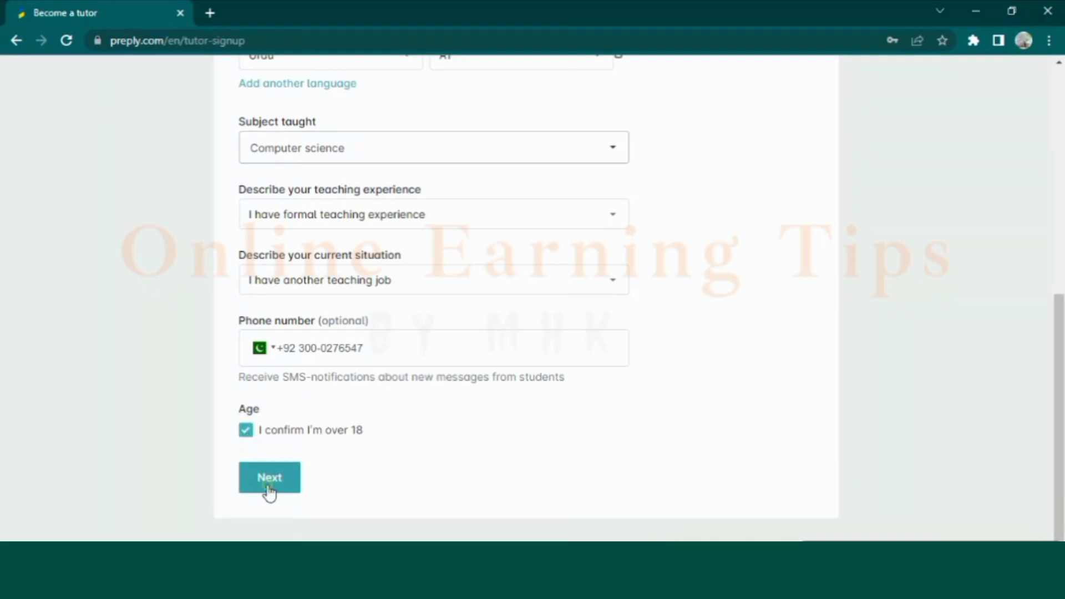
pyautogui.click(268, 487)
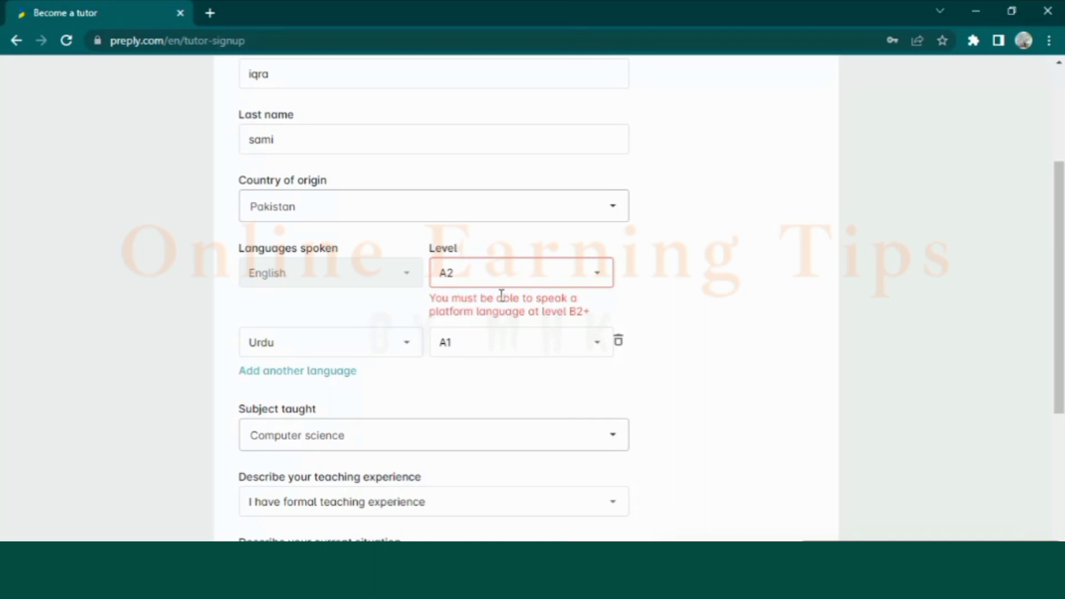
pyautogui.click(600, 276)
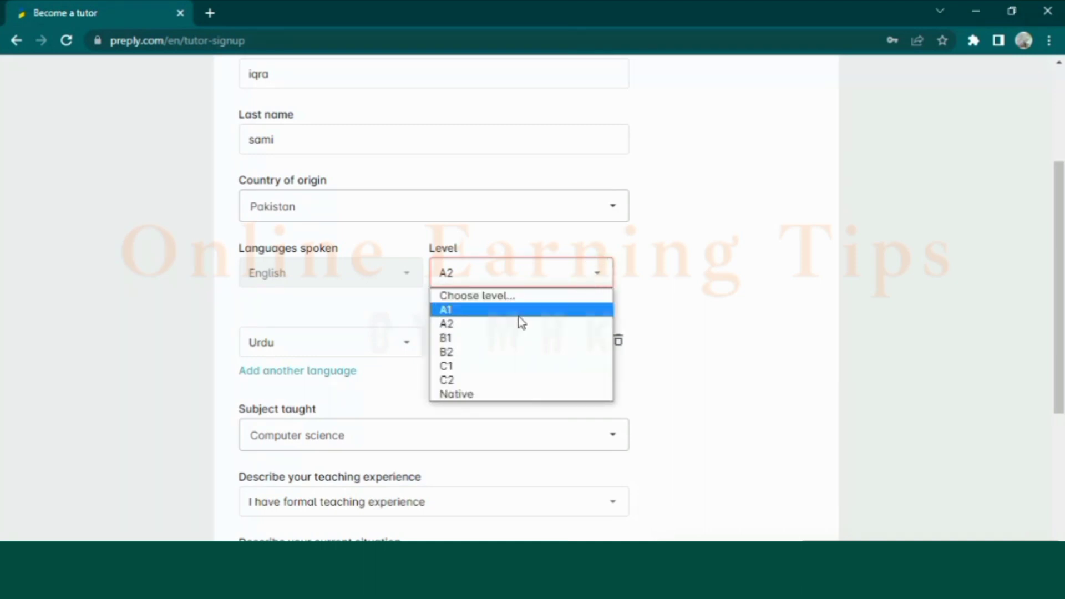
pyautogui.click(474, 352)
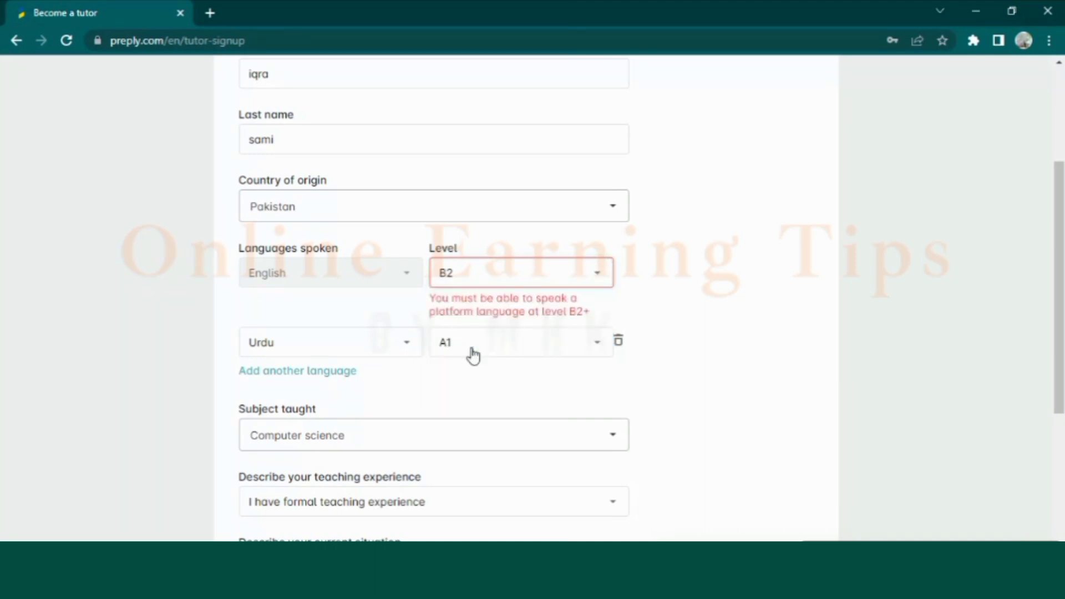
pyautogui.press('Down')
pyautogui.press('Down')
pyautogui.press('Down')
pyautogui.scroll(-5, 763, 380)
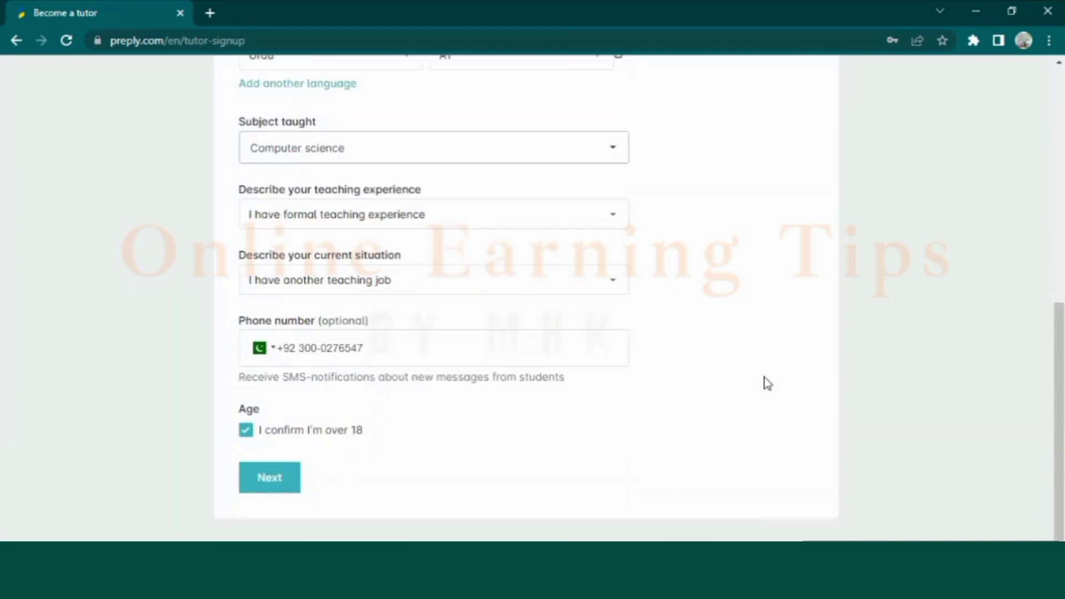
pyautogui.click(266, 487)
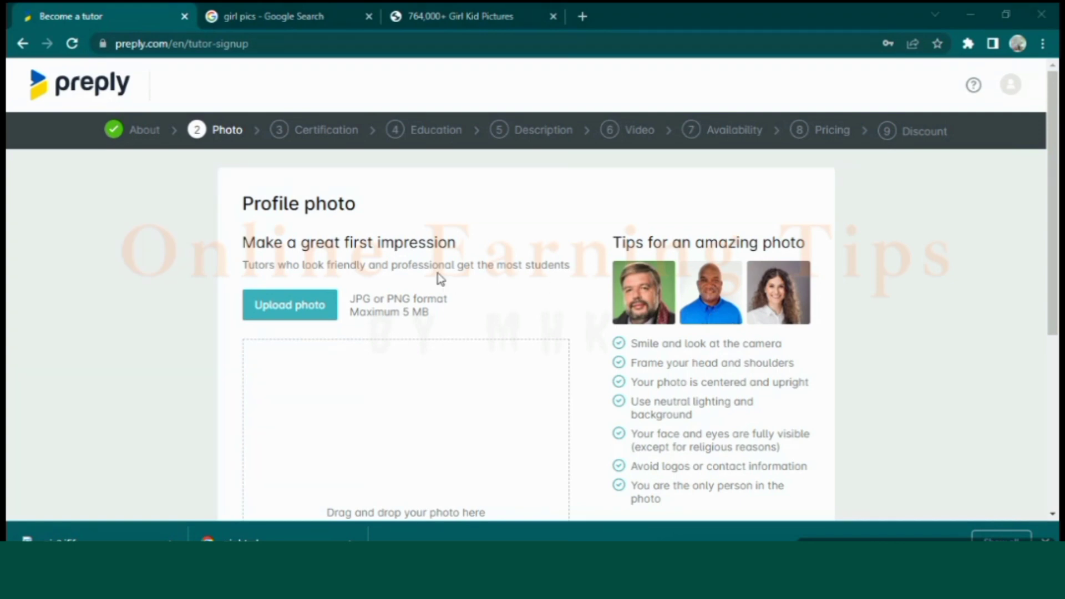
# Choose the Desktop image pic2 as the profile photo to upload
pyautogui.click(301, 309)
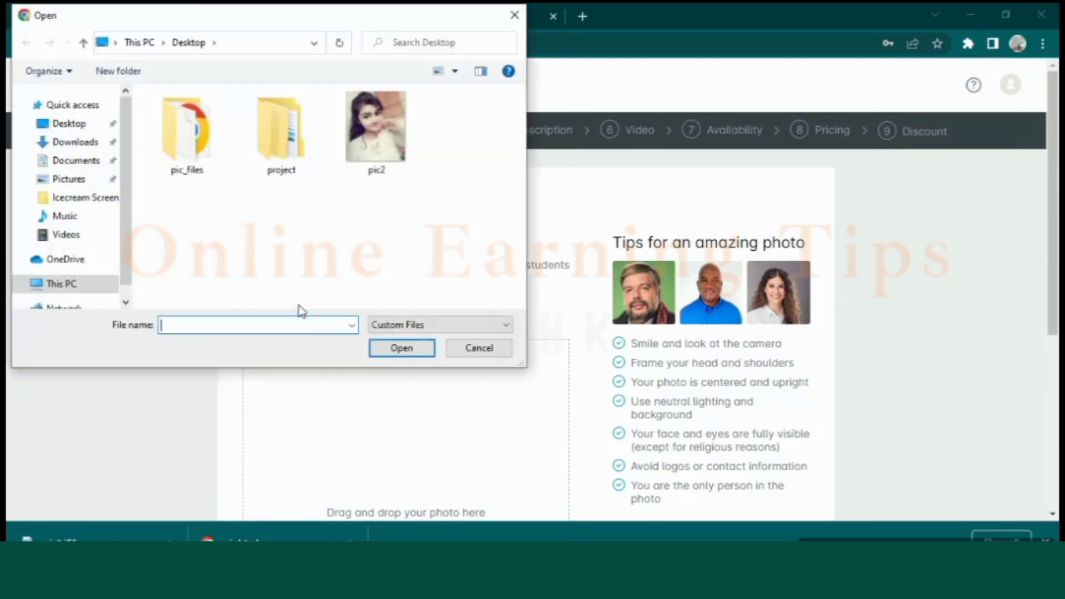
pyautogui.click(360, 142)
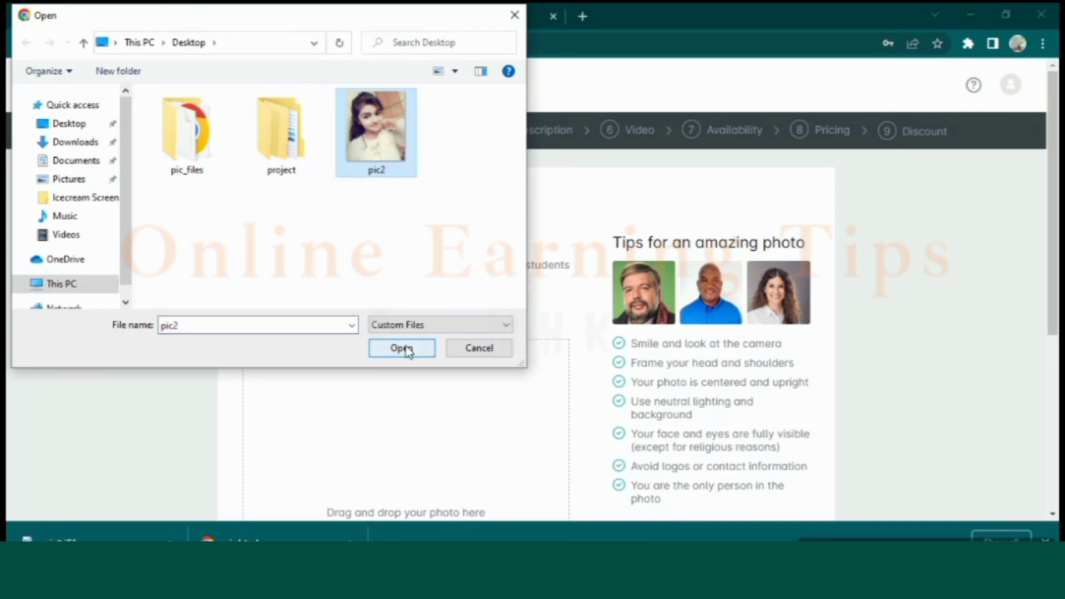